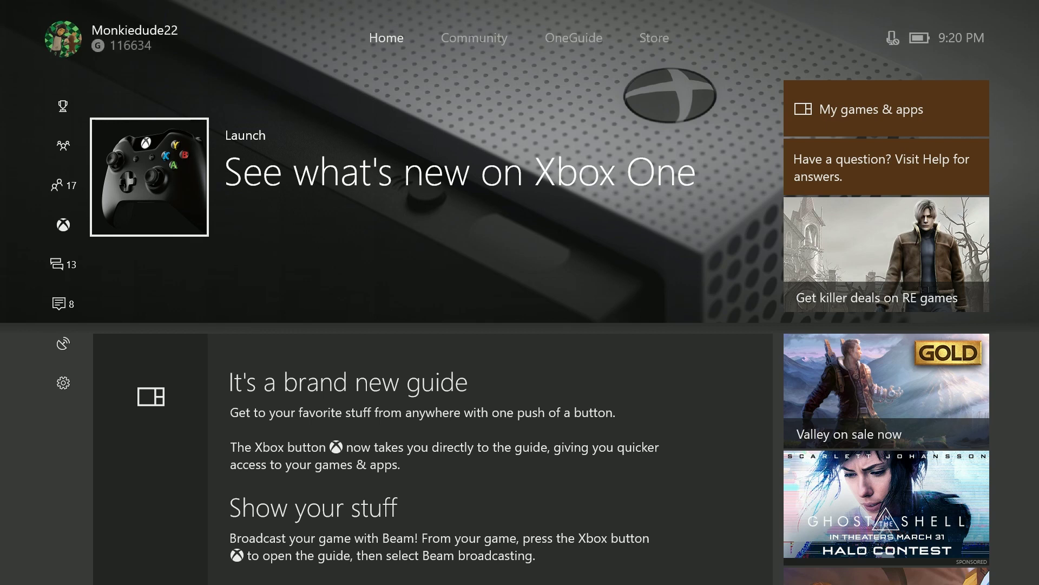
left_click(886, 109)
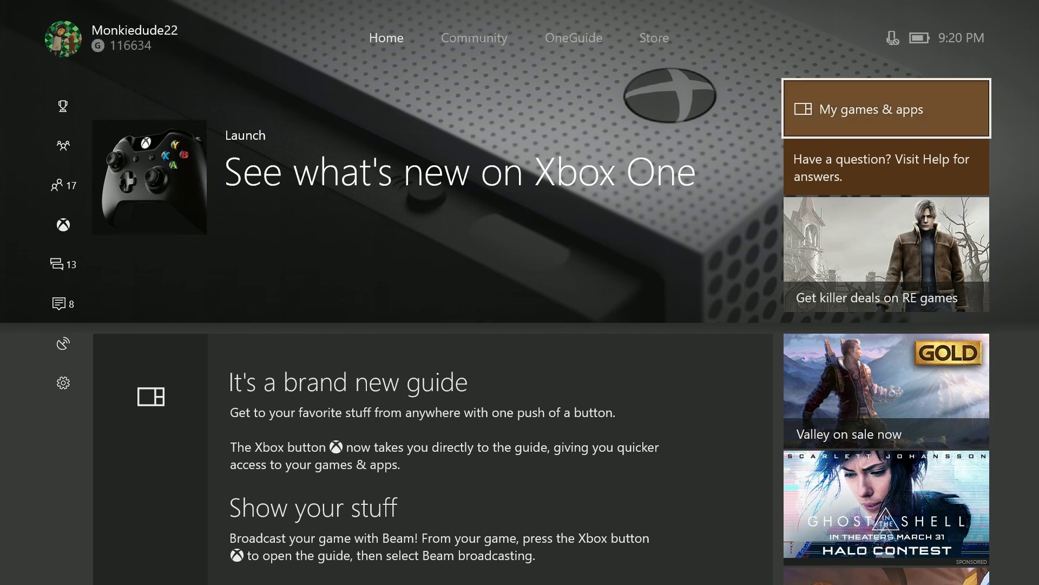
key("Down")
key("Up")
key("Down")
key("Up")
key("Down")
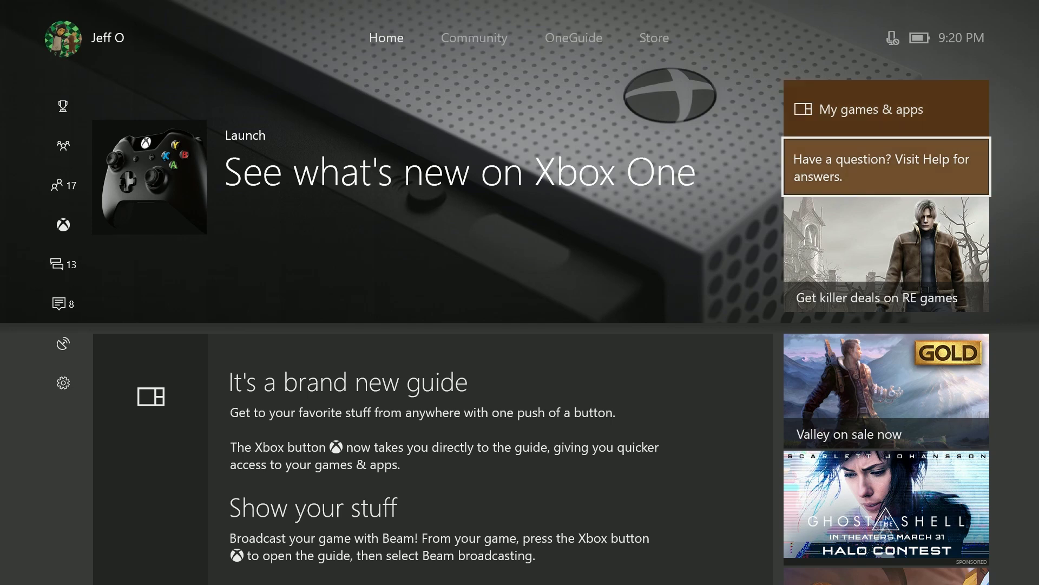
key("Up")
key("Left")
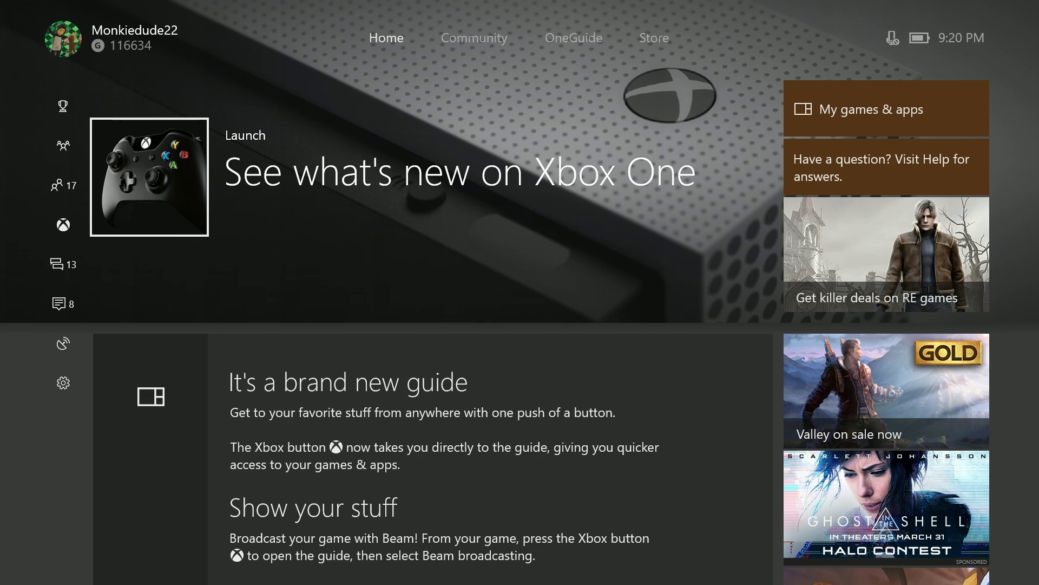
Step: Open the full console settings through the guide's Settings section
key("Up")
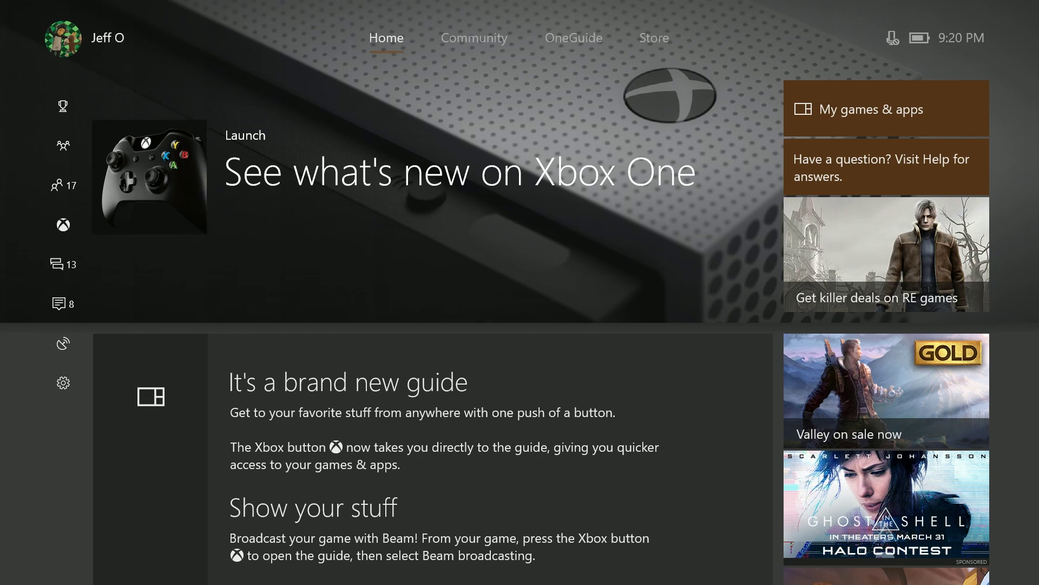
key("Left")
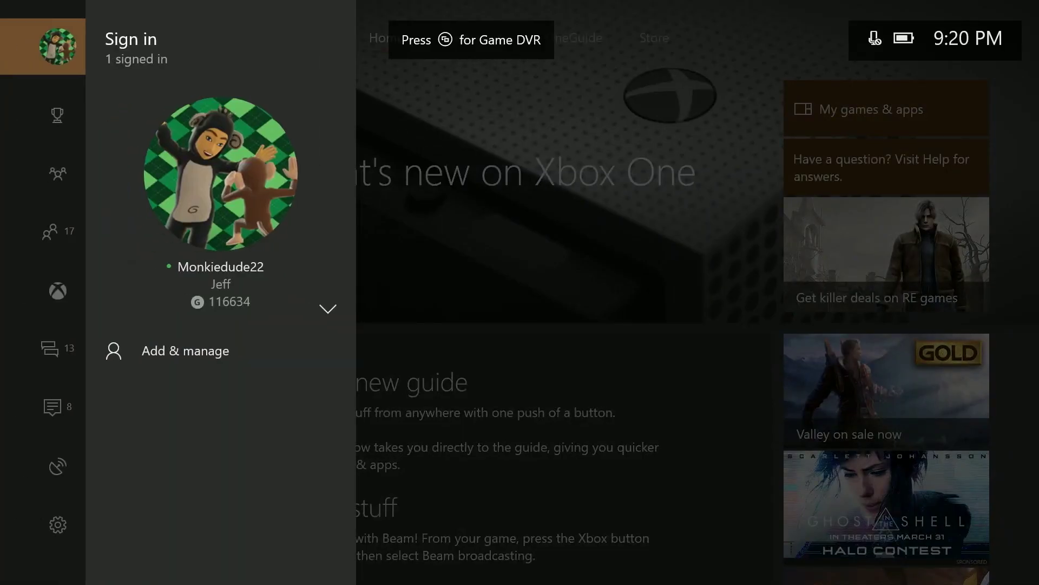
key("Down")
key("Down")
key("Down")
key("Down")
key("Down")
key("Down")
key("Down")
key("Down")
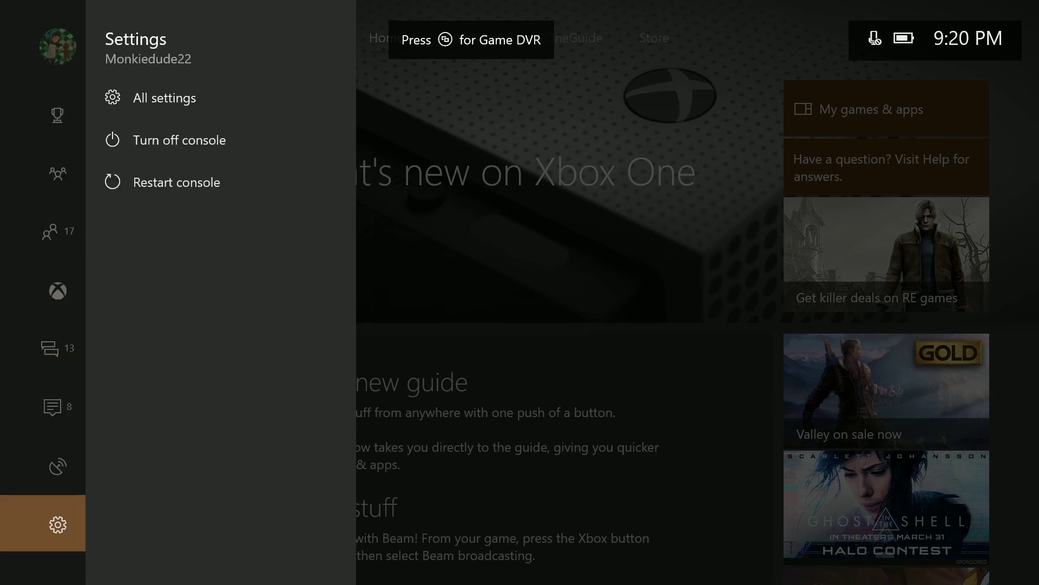
key("Right")
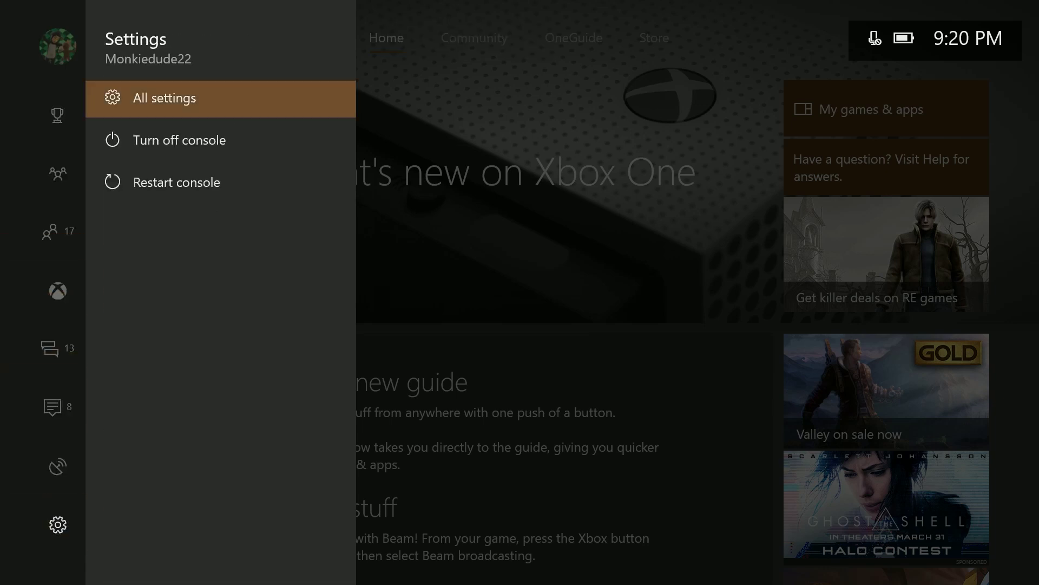
key("Return")
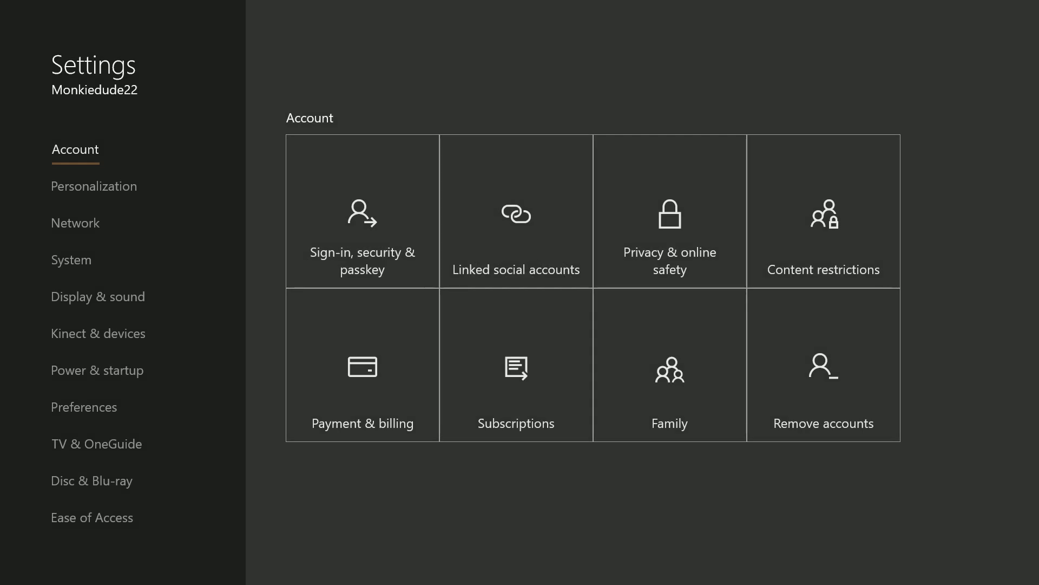
Step: Open the background choices under Personalization's My color & background and choose Achievement art as the image source
key("Down")
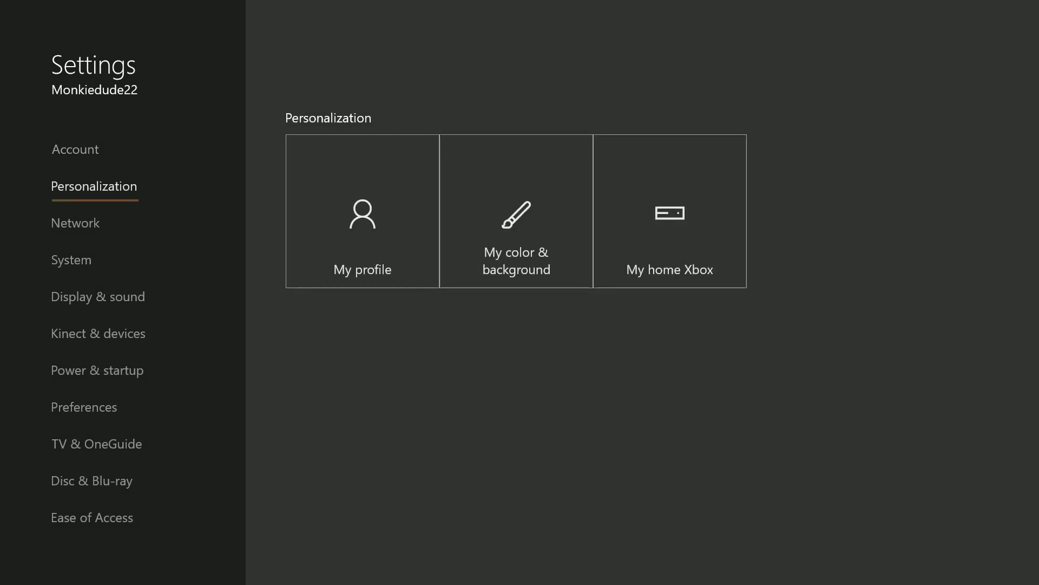
key("Right")
key("Right")
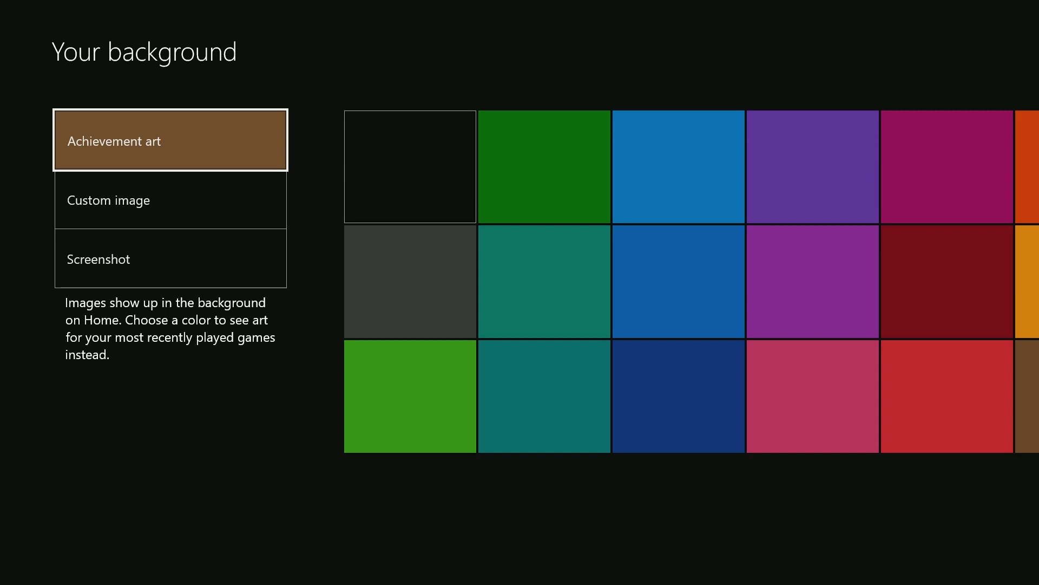
key("Down")
key("Down")
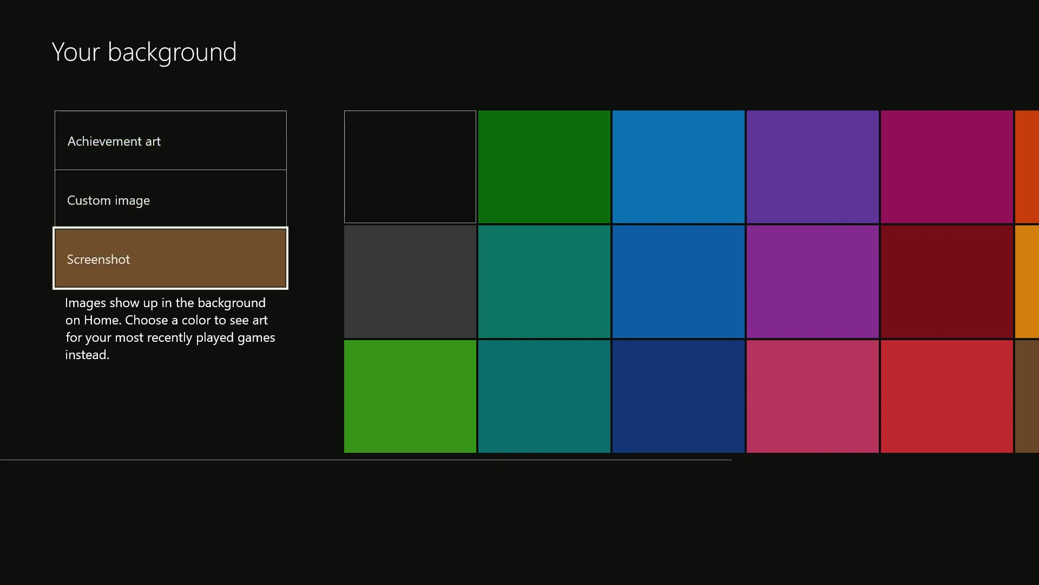
key("Up")
key("Up")
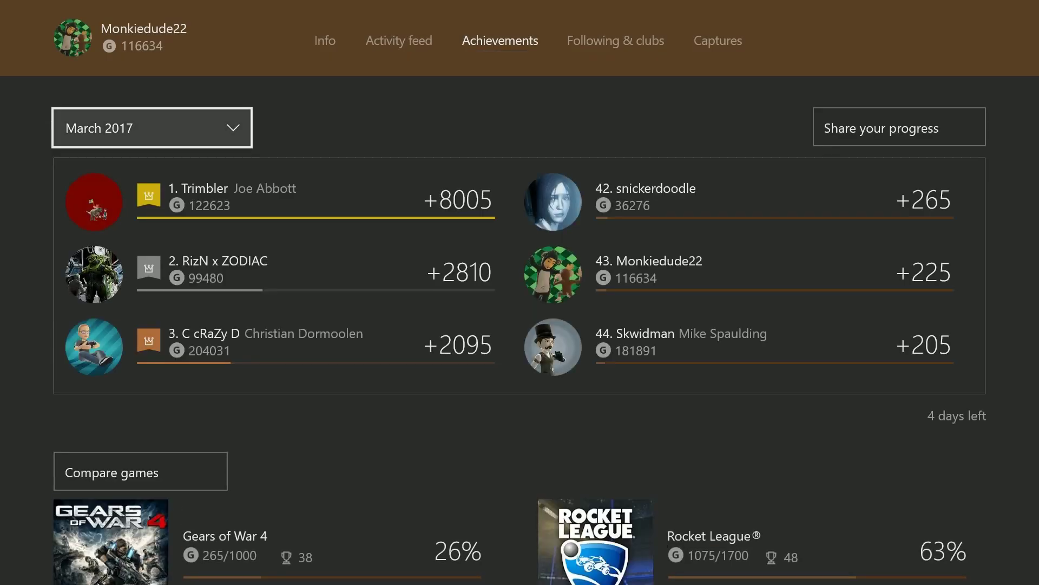
Step: Look through the list of played games for one whose achievement art can serve as the background
key("Down")
key("Down")
key("Down")
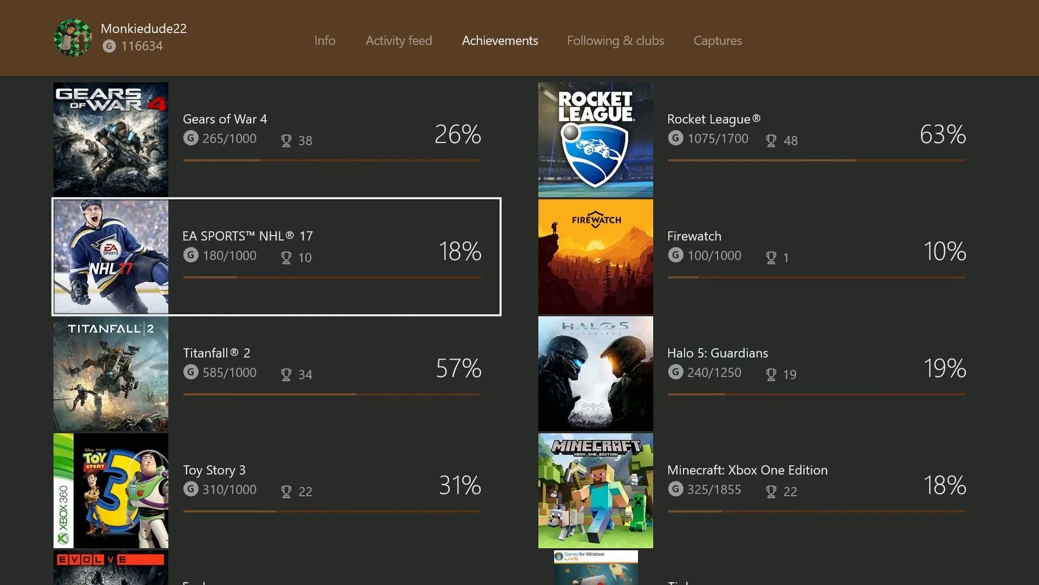
key("Down")
key("Down")
key("Down")
key("Down")
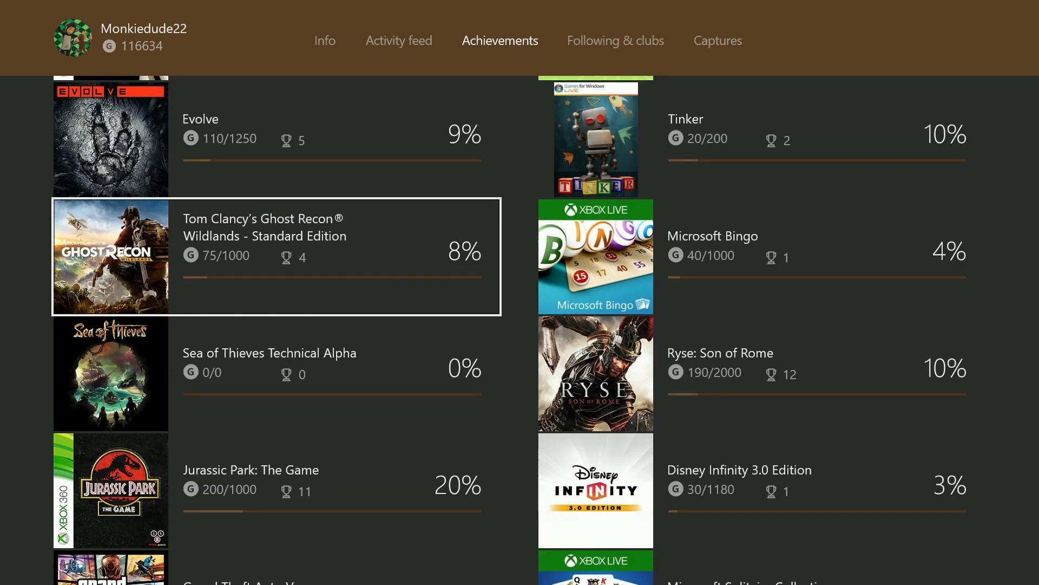
key("Right")
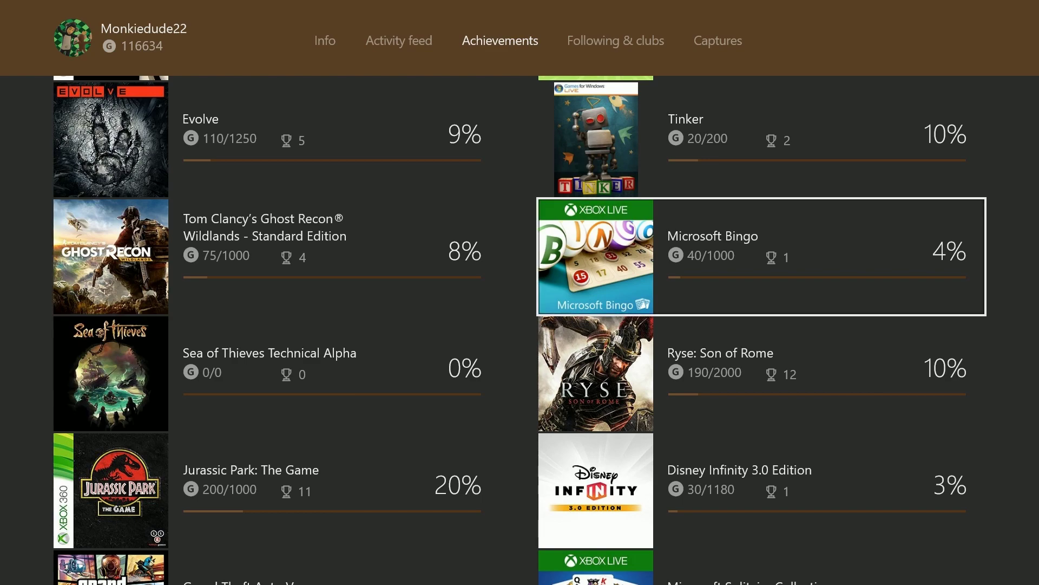
key("Up")
key("Up")
key("Up")
key("Up")
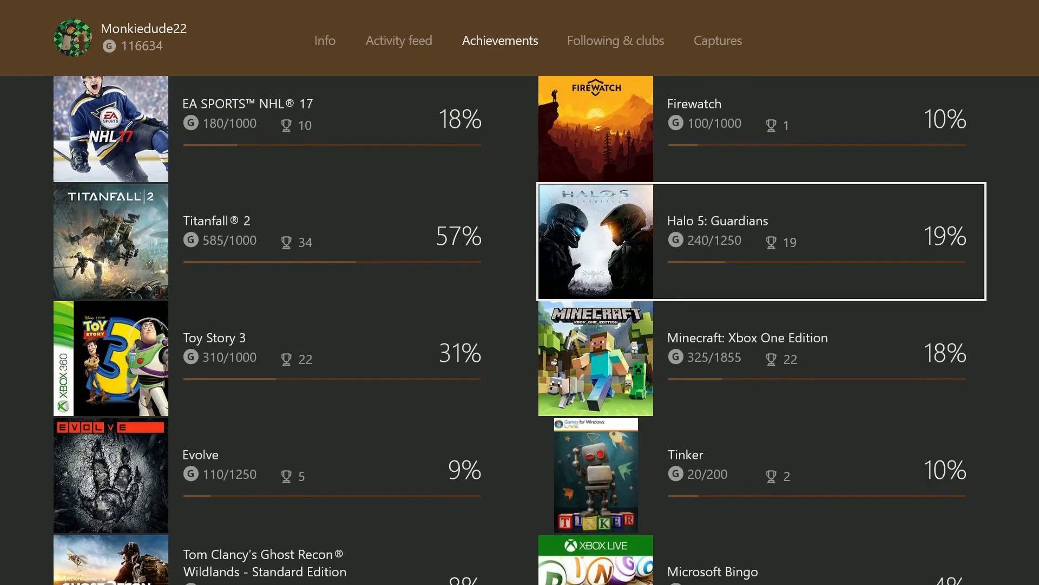
key("Up")
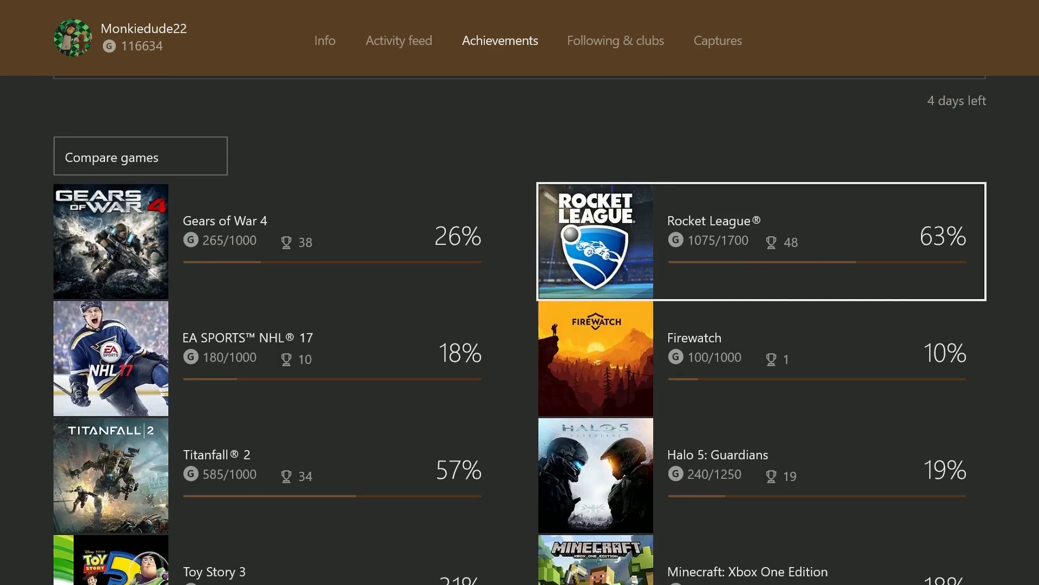
key("Down")
key("Down")
key("Down")
key("Down")
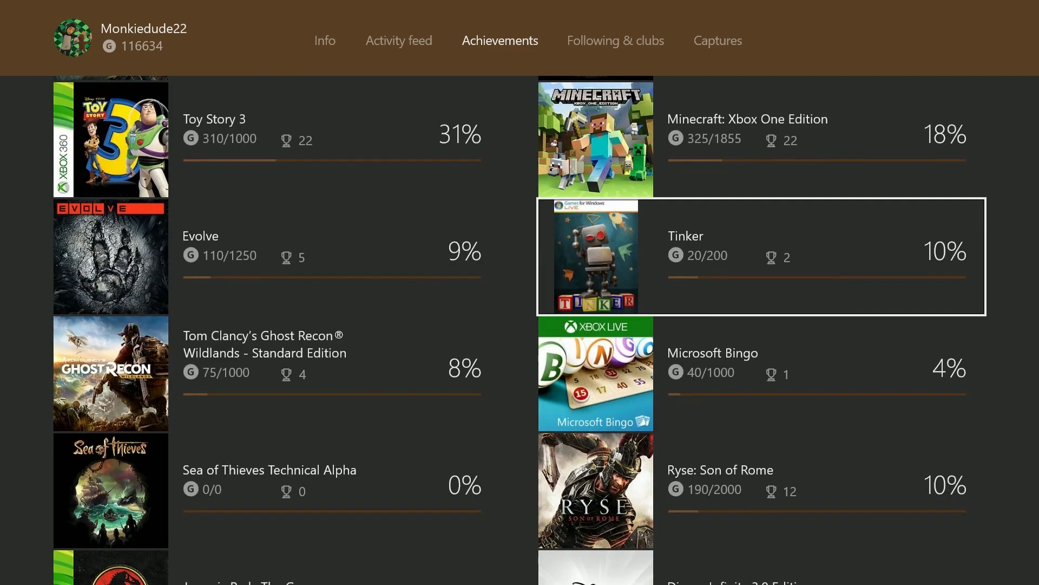
key("Down")
key("Down")
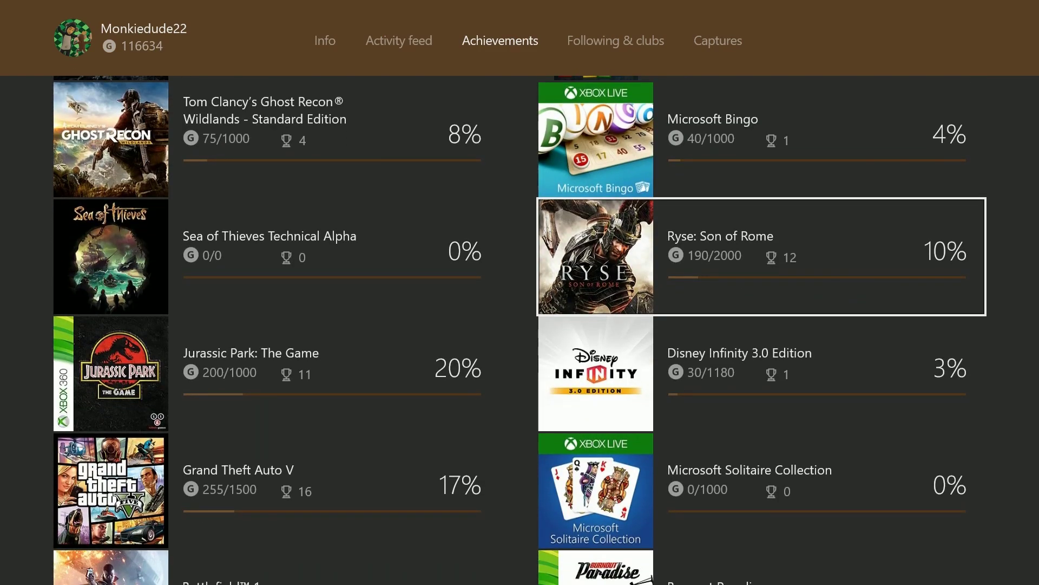
Step: Open the achievements of Minecraft: Xbox One Edition
key("Up")
key("Up")
key("Up")
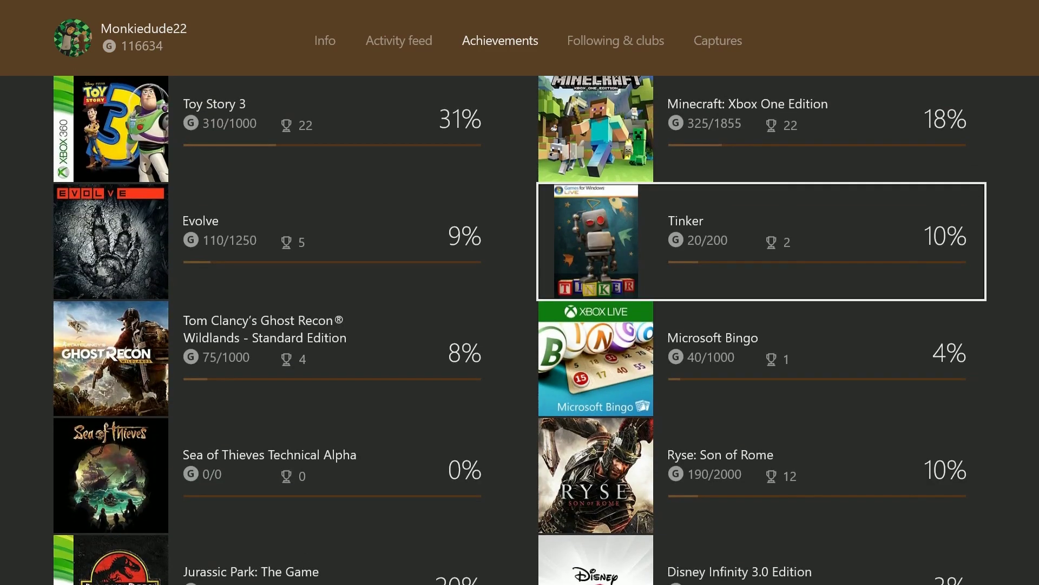
key("Return")
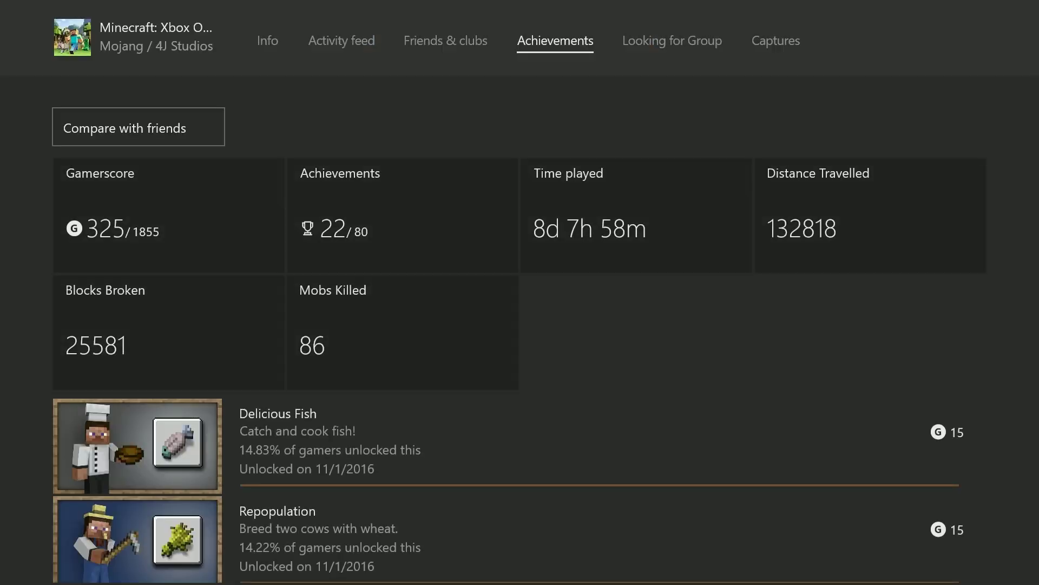
Step: Find the Adventuring Time achievement among the unlocked Minecraft achievements and open its details
key("Down")
key("Down")
key("Down")
key("Down")
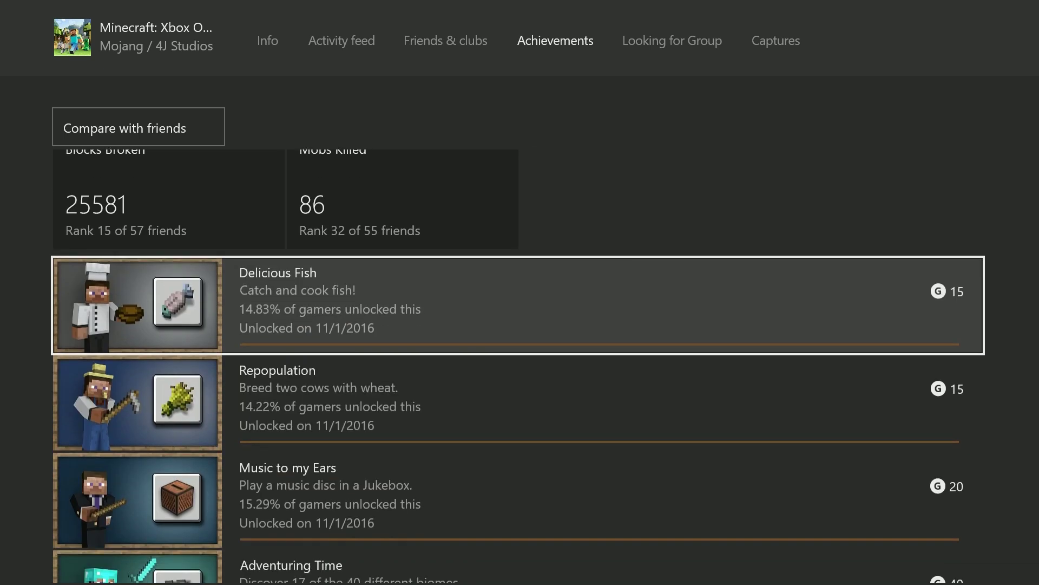
key("Down")
key("Down")
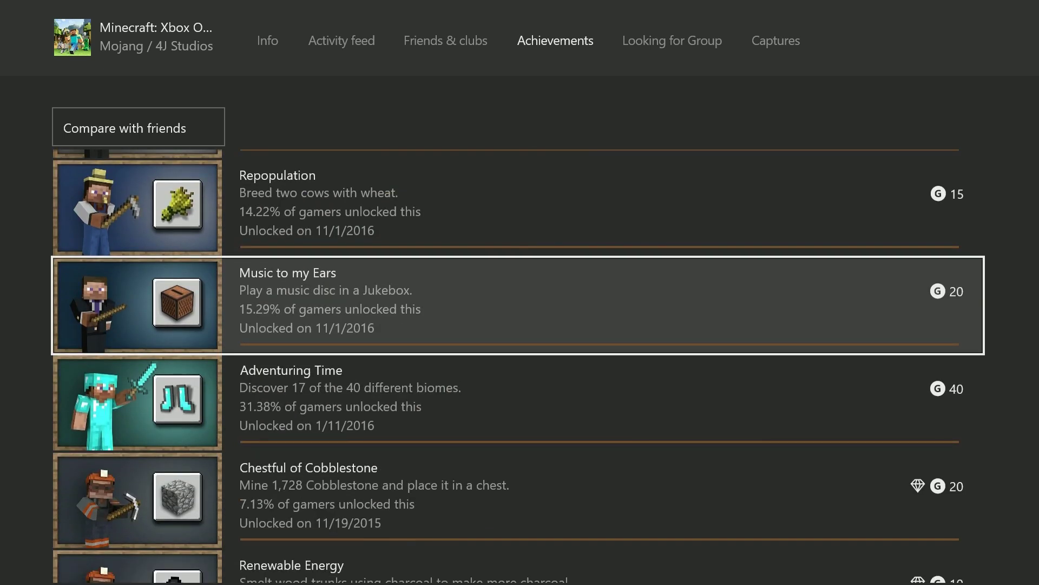
key("Down")
key("Down")
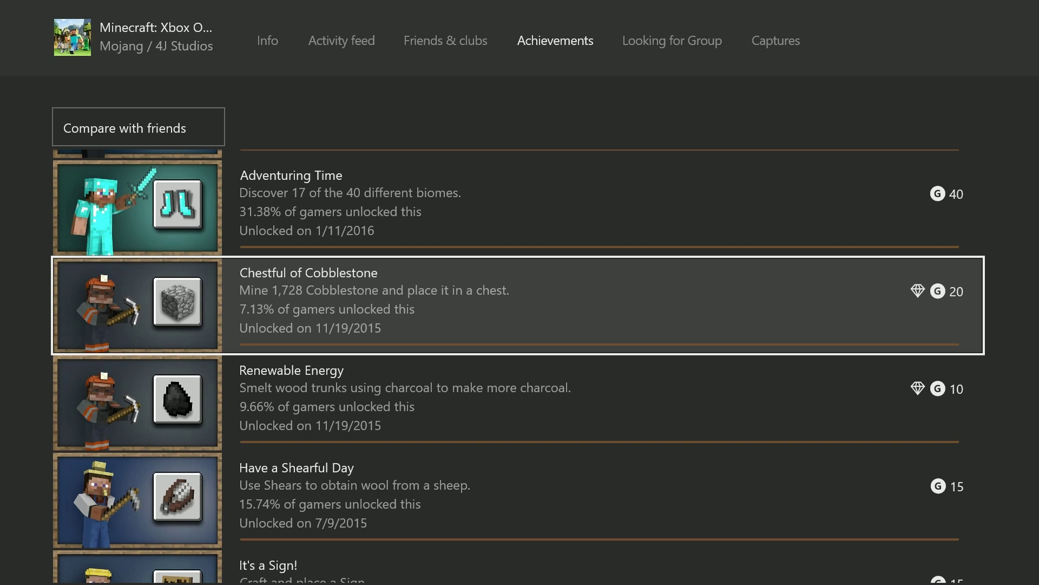
key("Up")
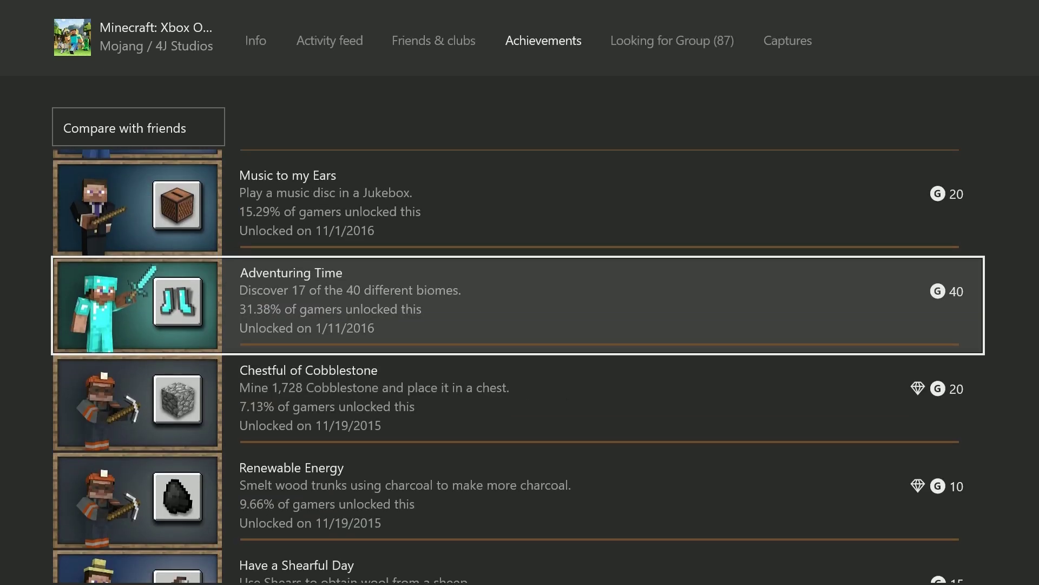
key("Return")
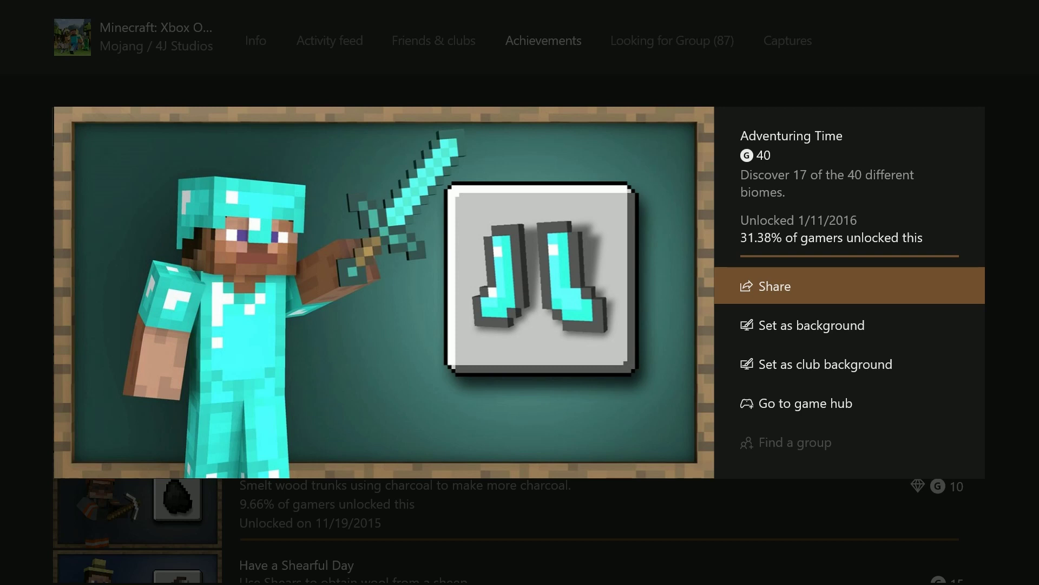
Step: Set the Adventuring Time achievement art as the console background
key("Down")
key("Down")
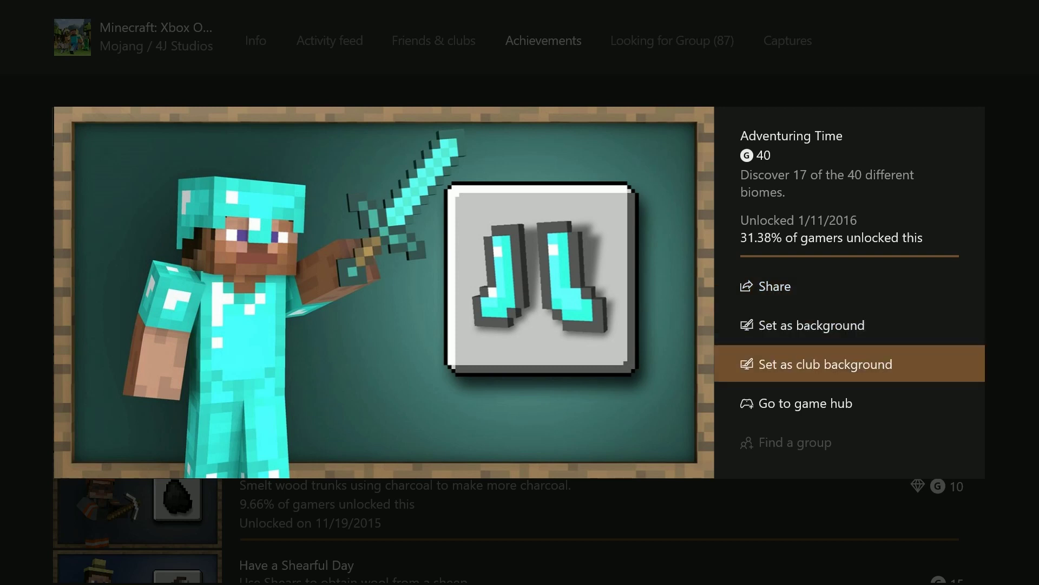
key("Down")
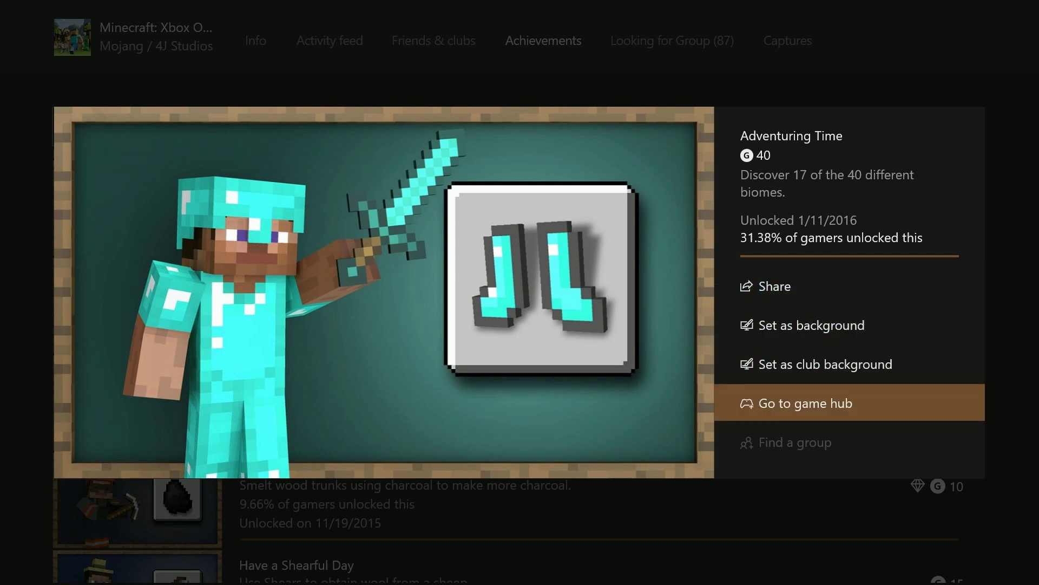
key("Up")
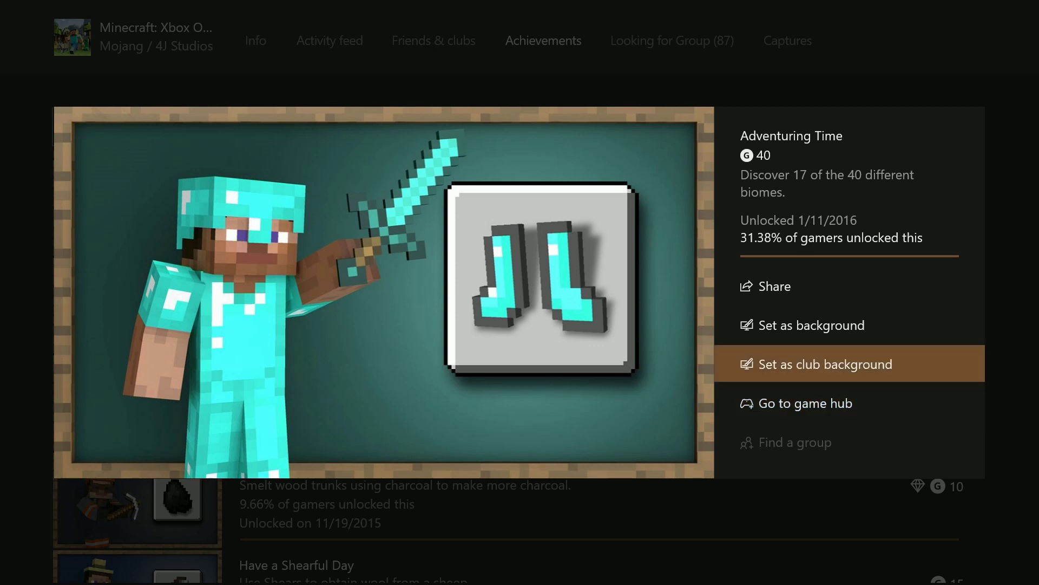
key("Up")
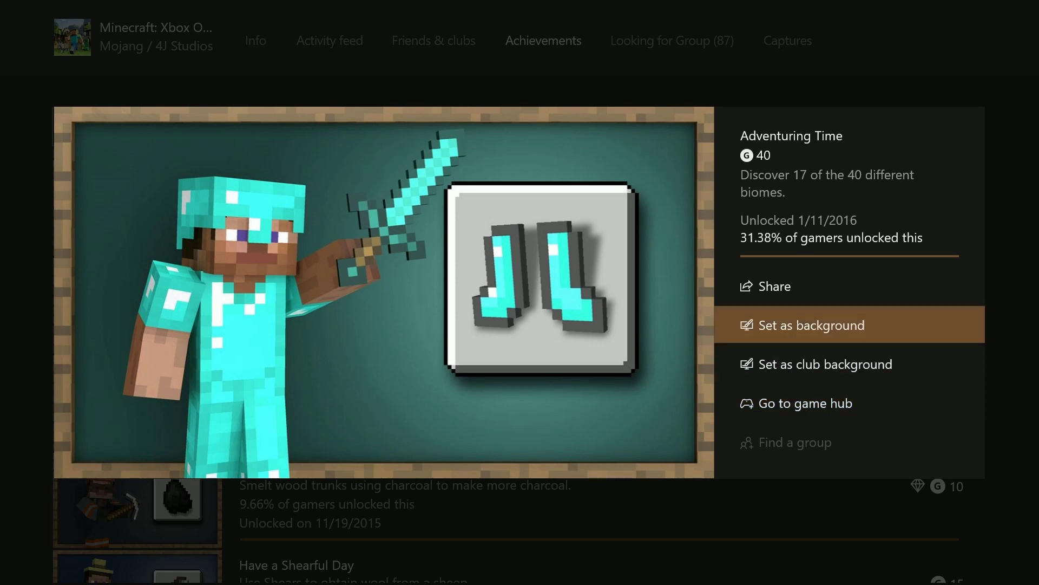
key("Return")
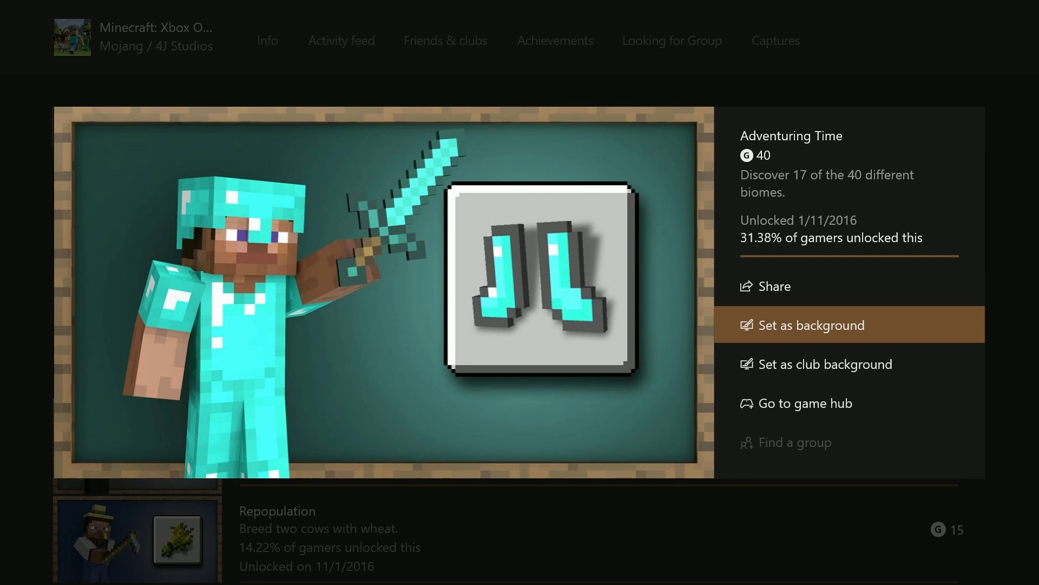
Step: Return to the Home screen and check the background across the Community, OneGuide and Store pages
key("super")
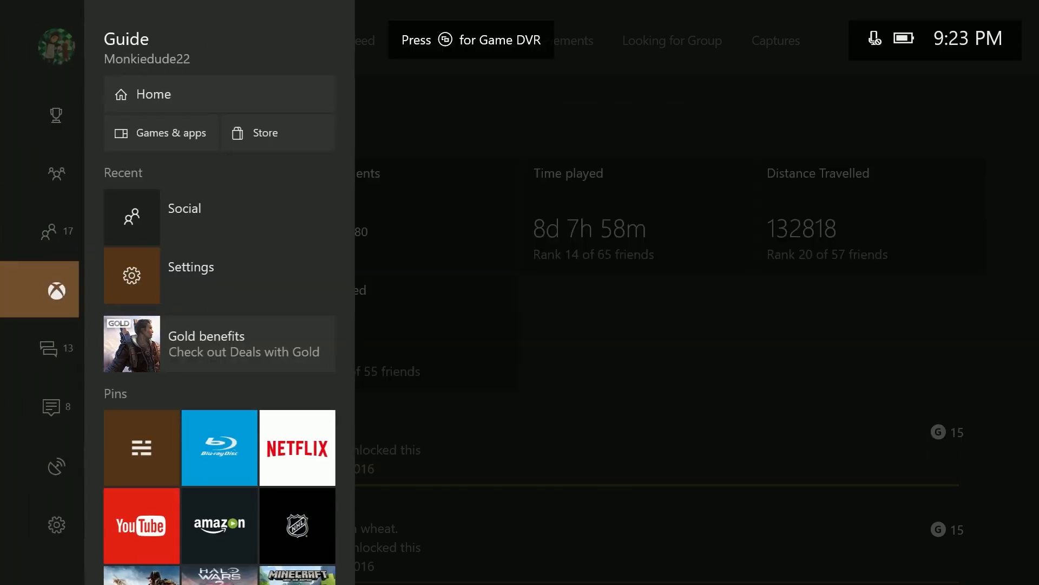
key("Return")
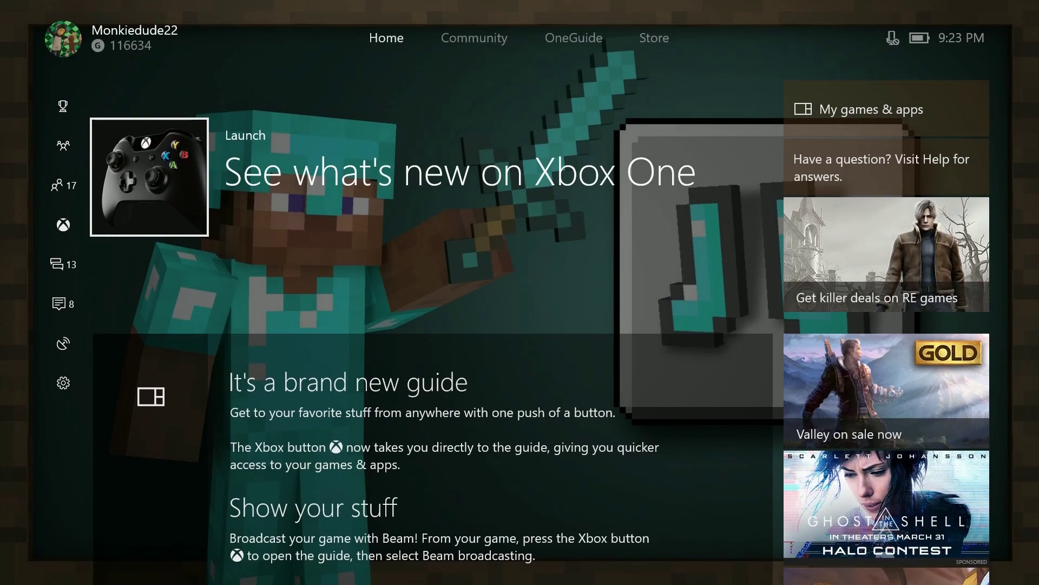
key("ctrl+Tab")
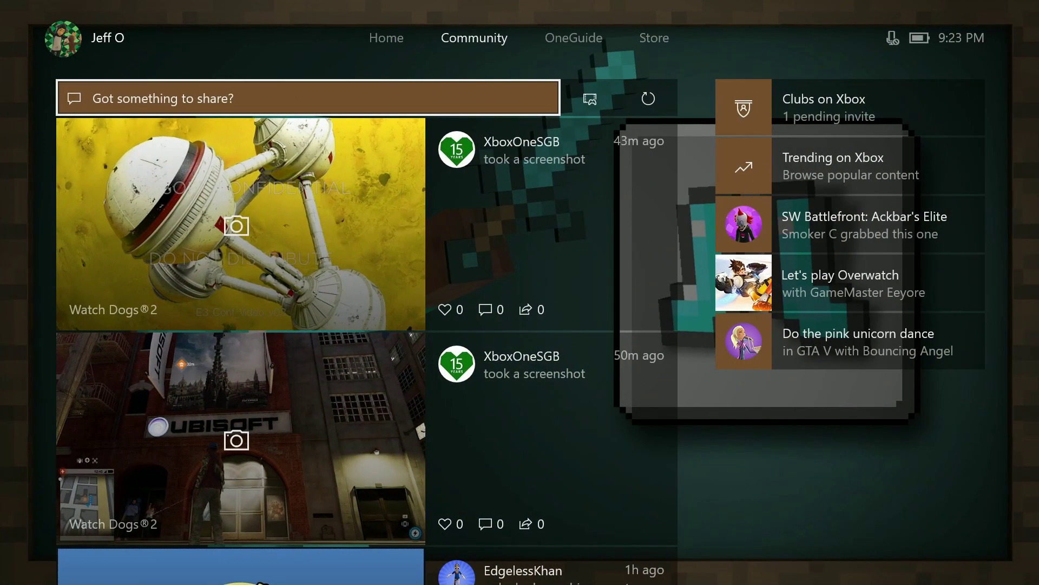
key("ctrl+Tab")
key("ctrl+Tab")
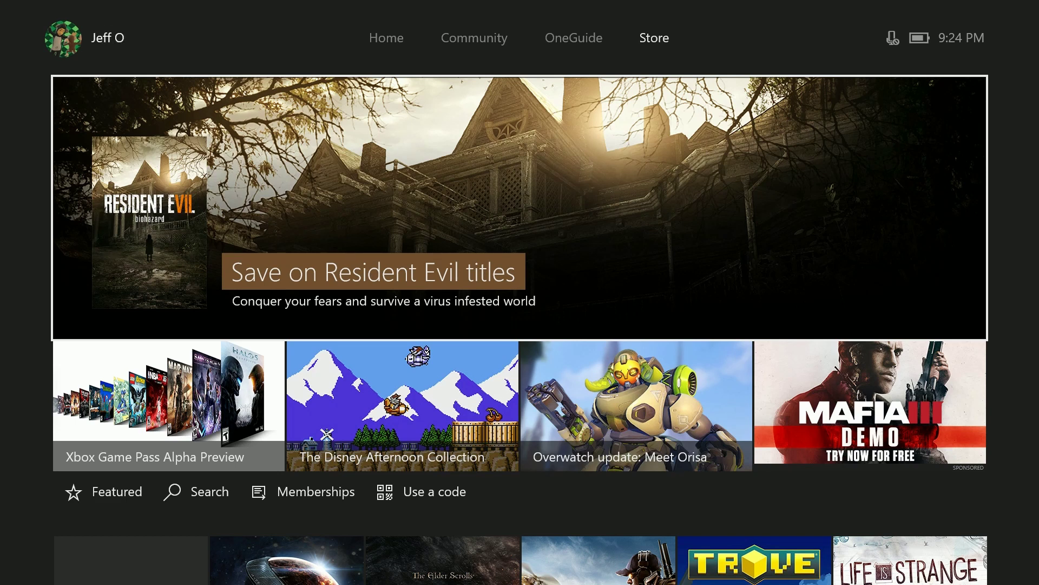
Step: Switch from the Store page back to the Home page to view the achievement art background
key("ctrl+shift+Tab")
key("ctrl+shift+Tab")
key("ctrl+shift+Tab")
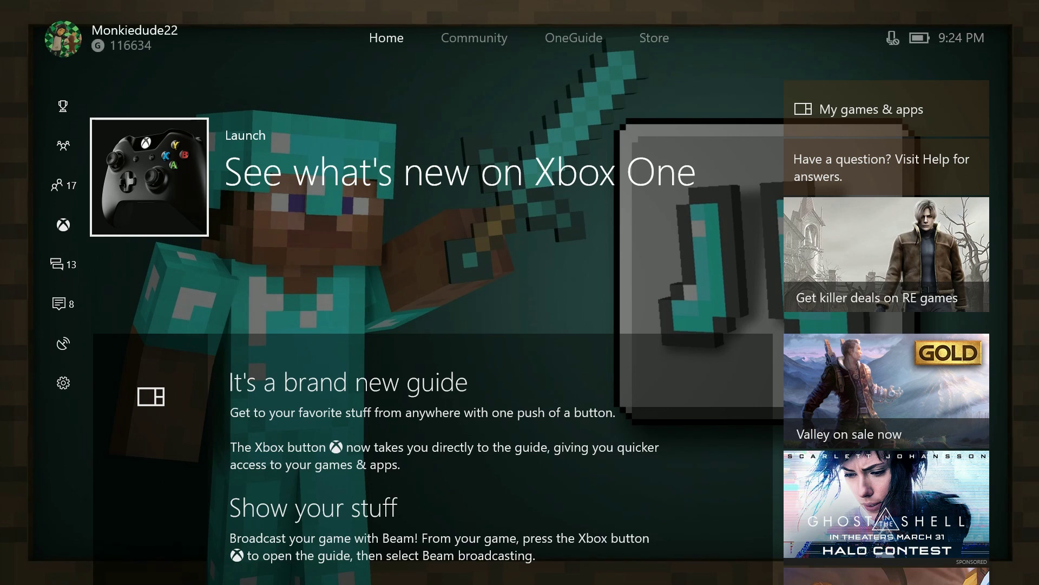
Step: Open the console's background settings and choose Screenshot as the image source
key("super")
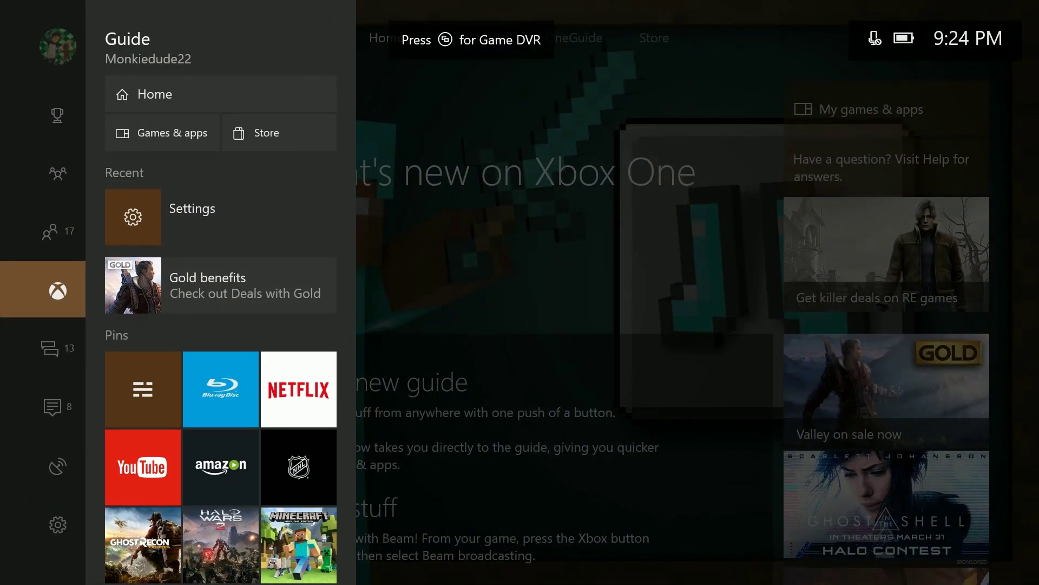
key("Right")
key("Down")
key("Down")
key("Return")
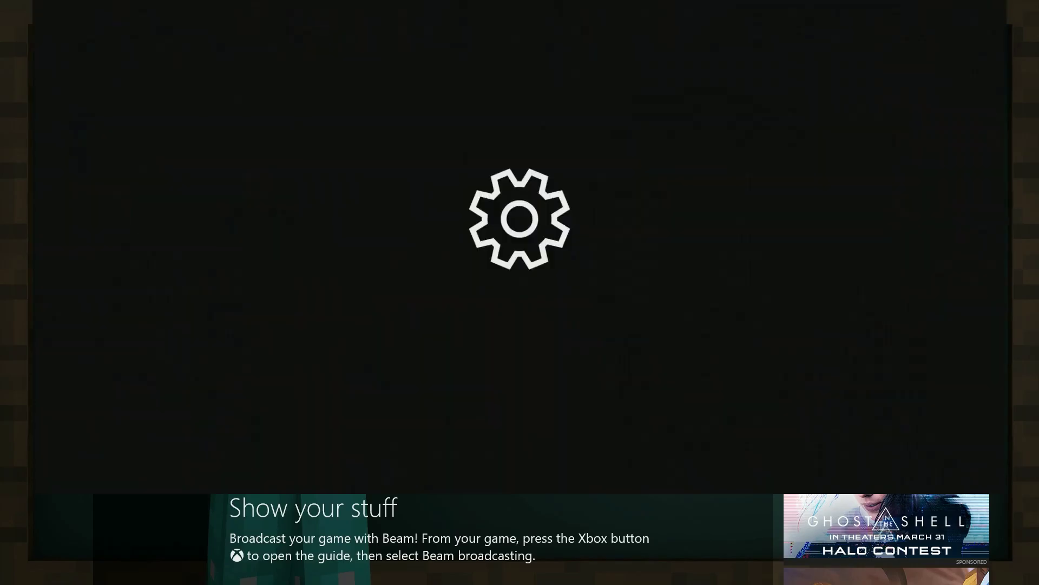
key("Down")
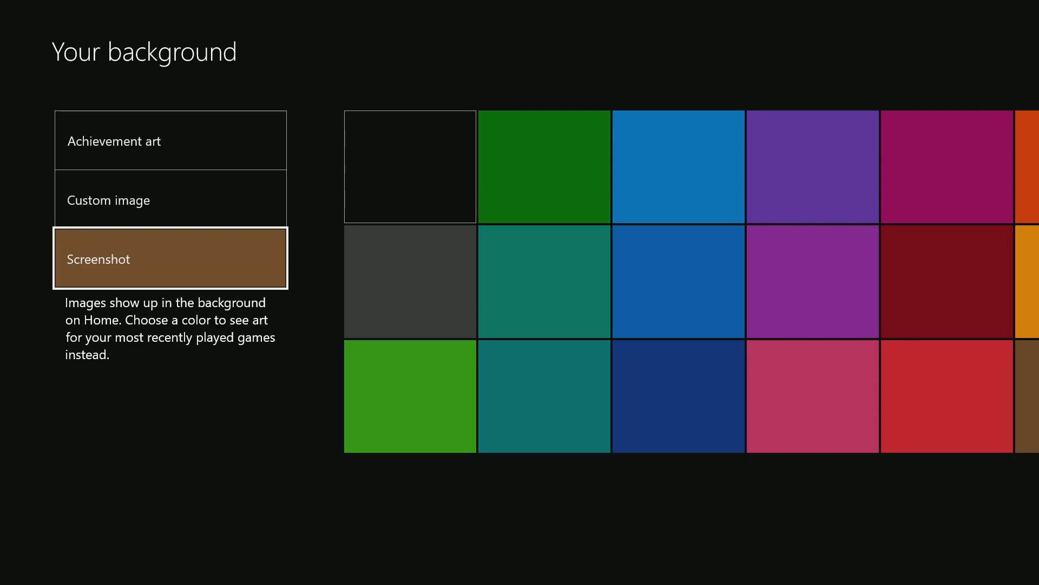
key("Return")
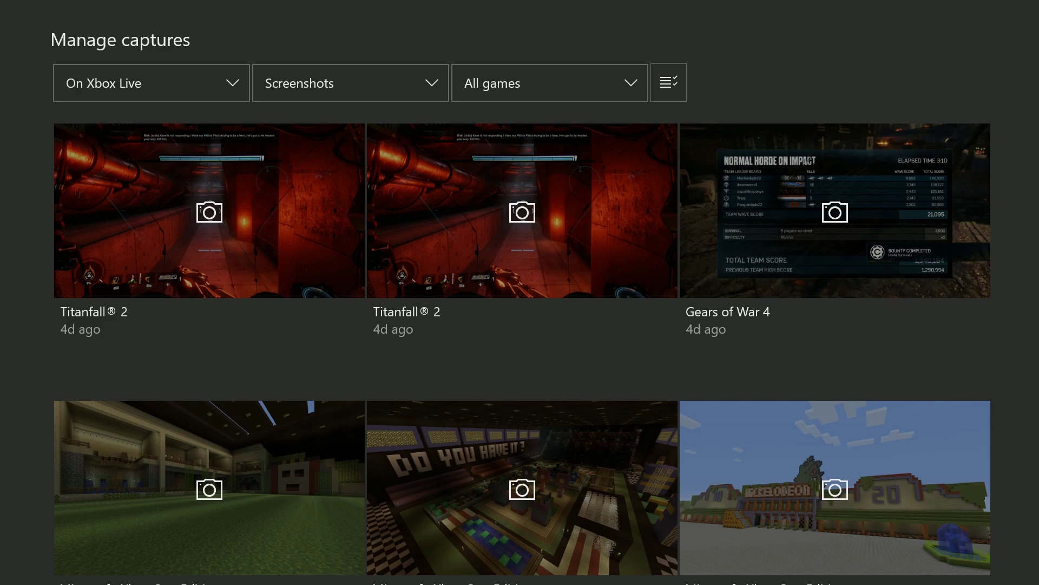
Step: Find the Batman: Arkham Knight screenshot with the clown figure among the Xbox Live captures and open its options
key("Down")
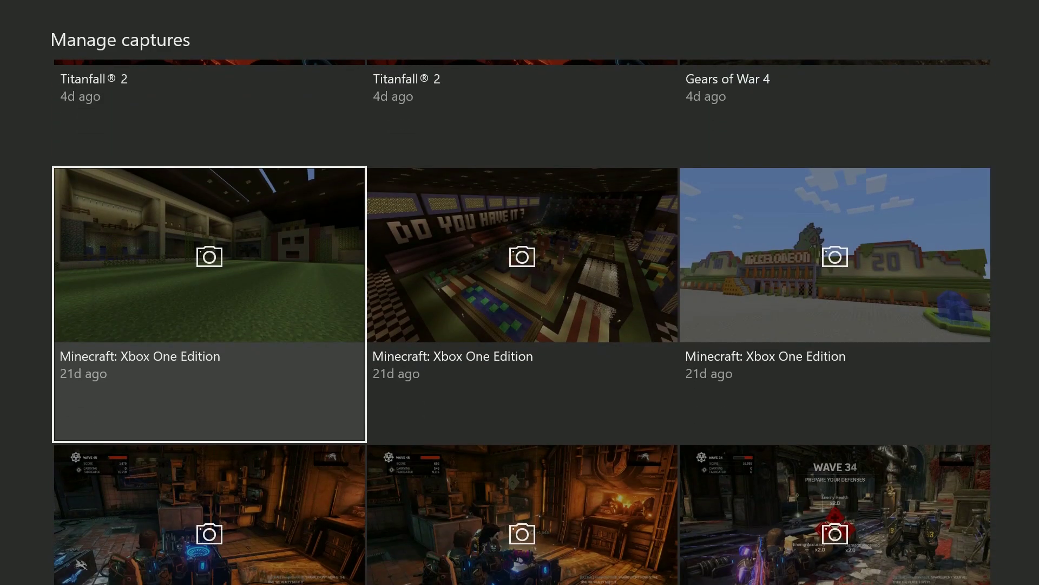
key("Down")
key("Right")
key("Down")
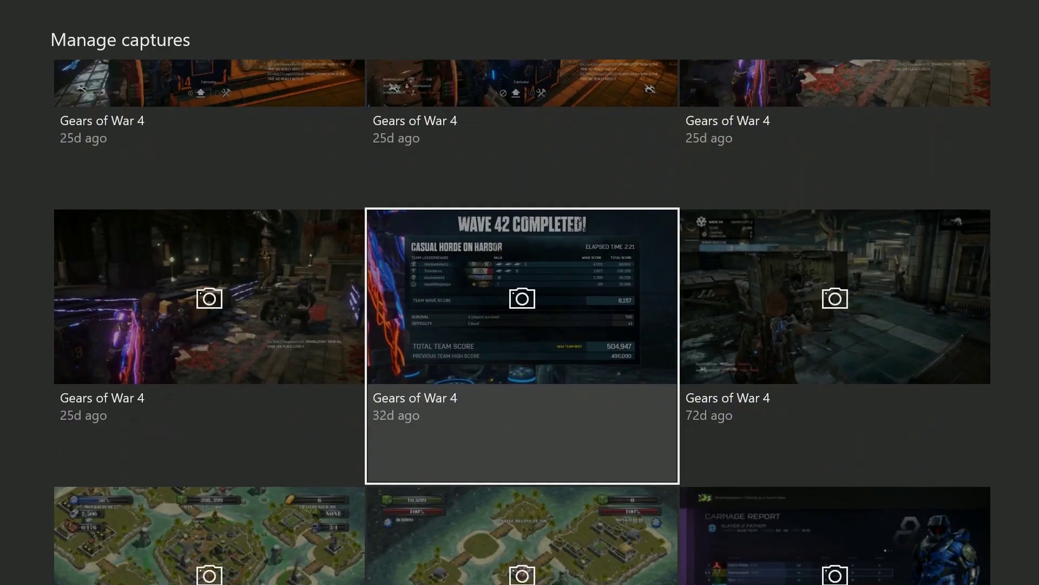
key("Down")
key("Down")
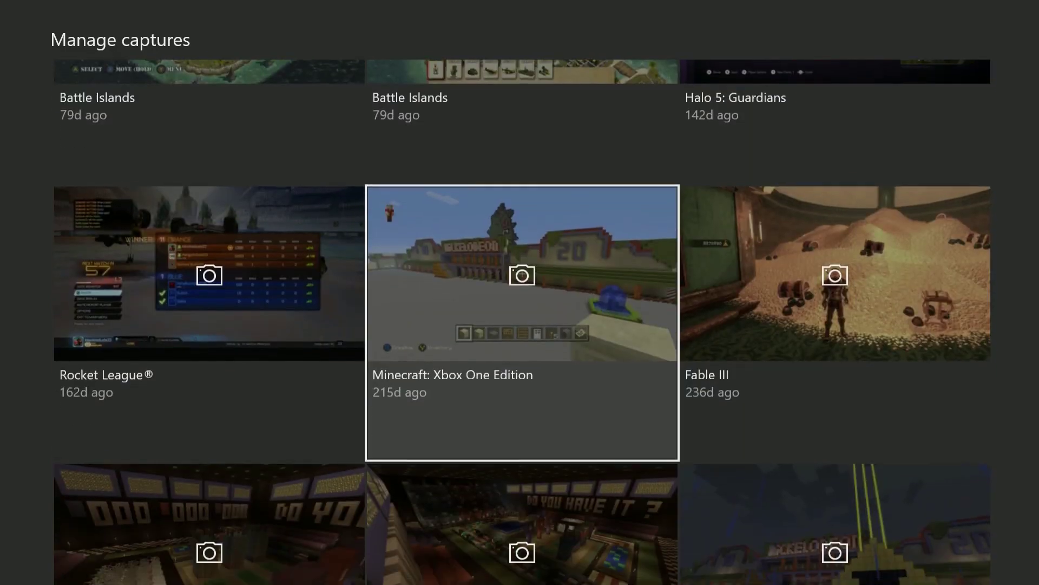
key("Down")
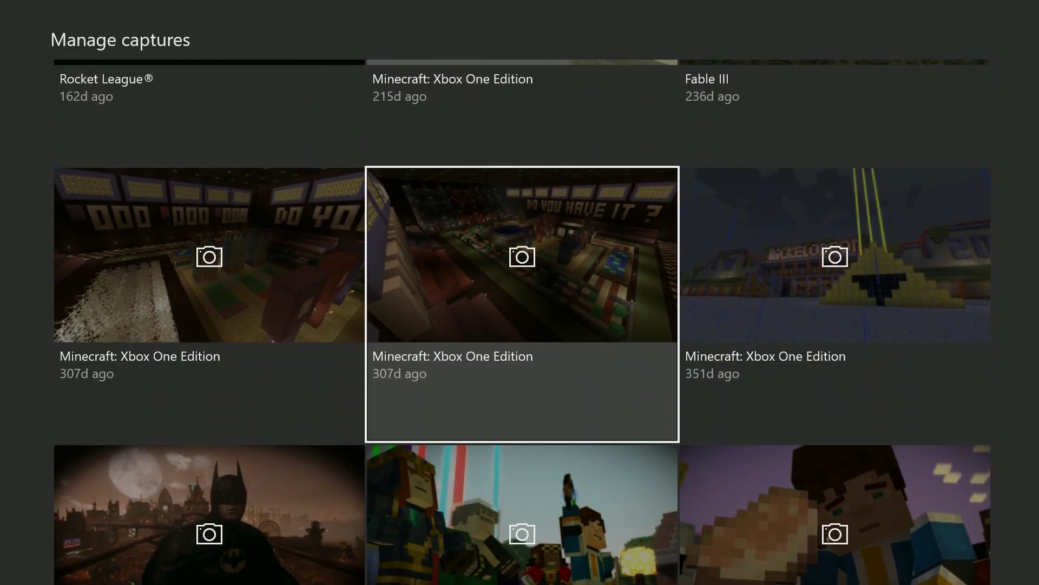
key("Down")
key("Down")
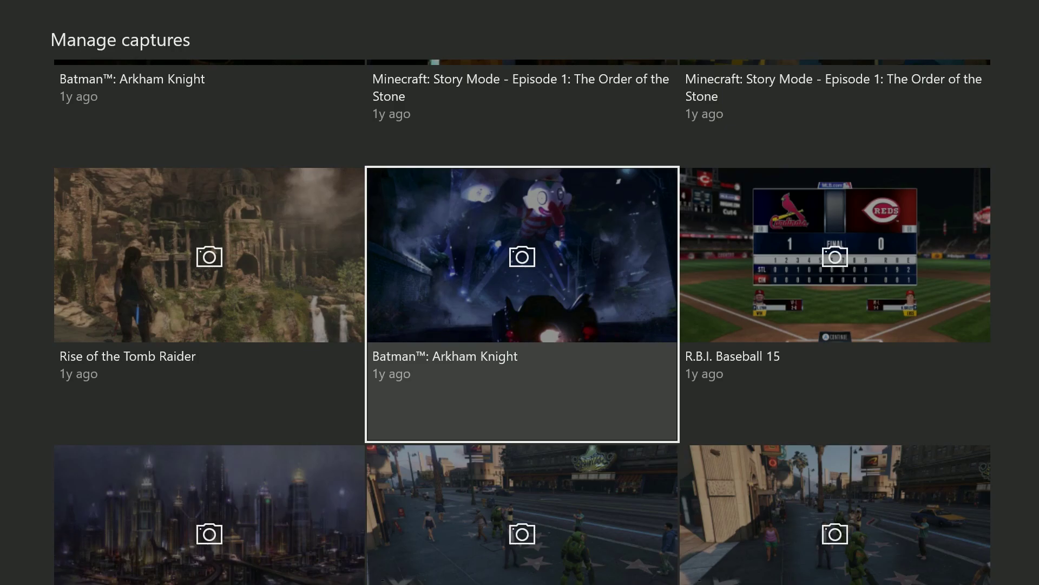
key("Return")
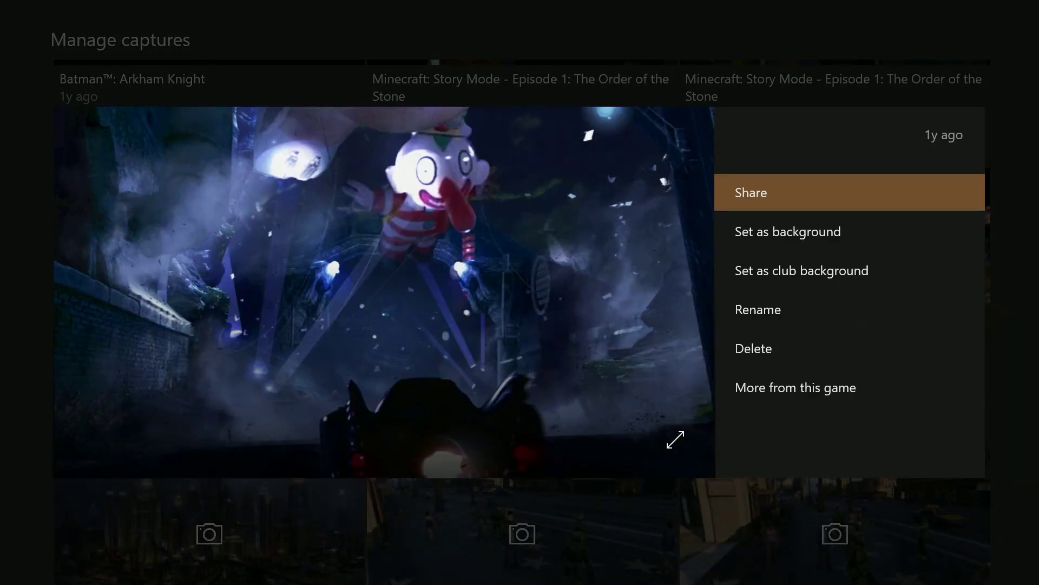
Step: Review the capture's options and set the Batman: Arkham Knight screenshot as the console background
key("Down")
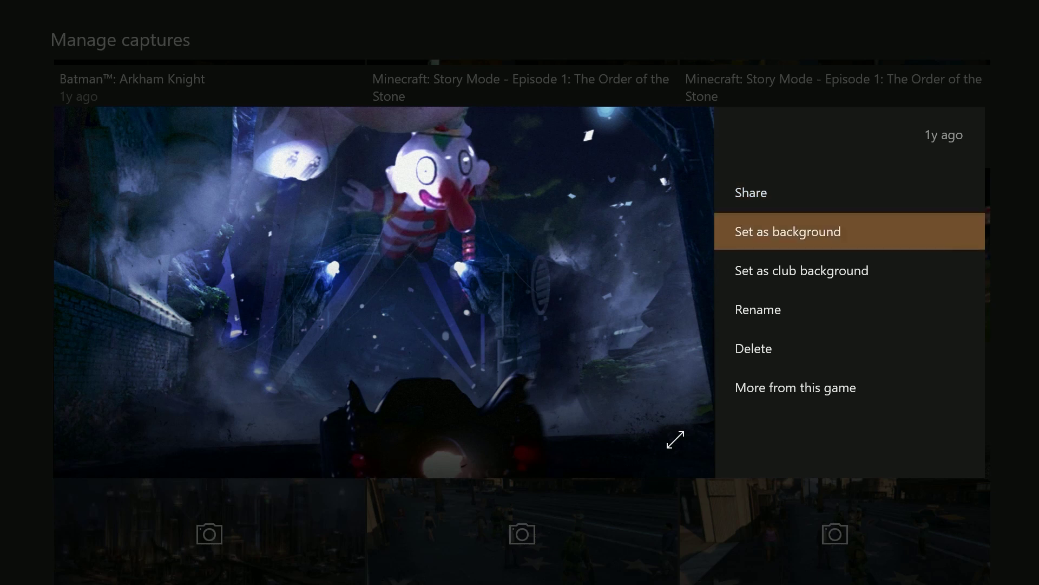
key("Down")
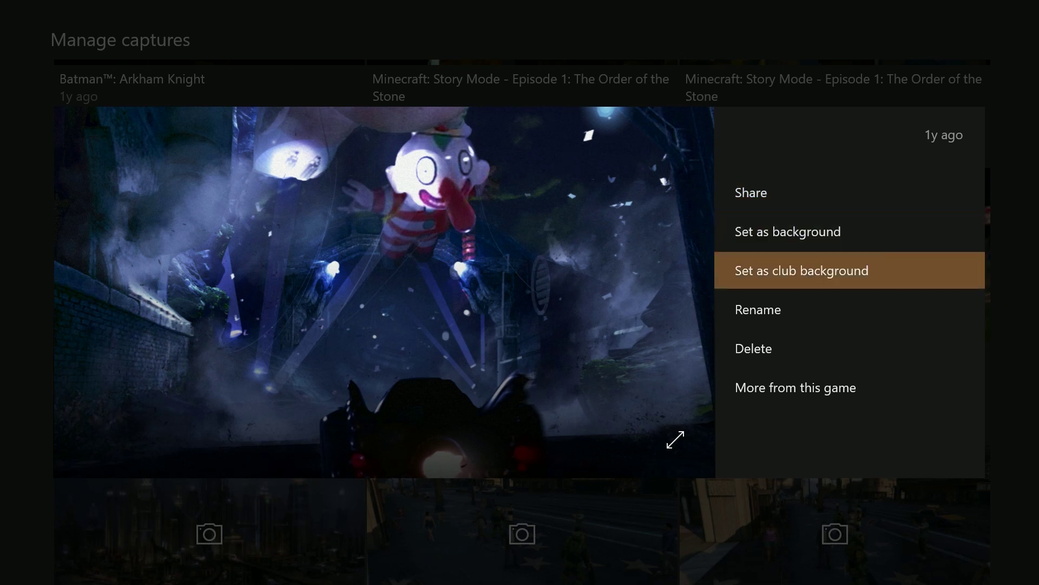
key("Down")
key("Down")
key("Down")
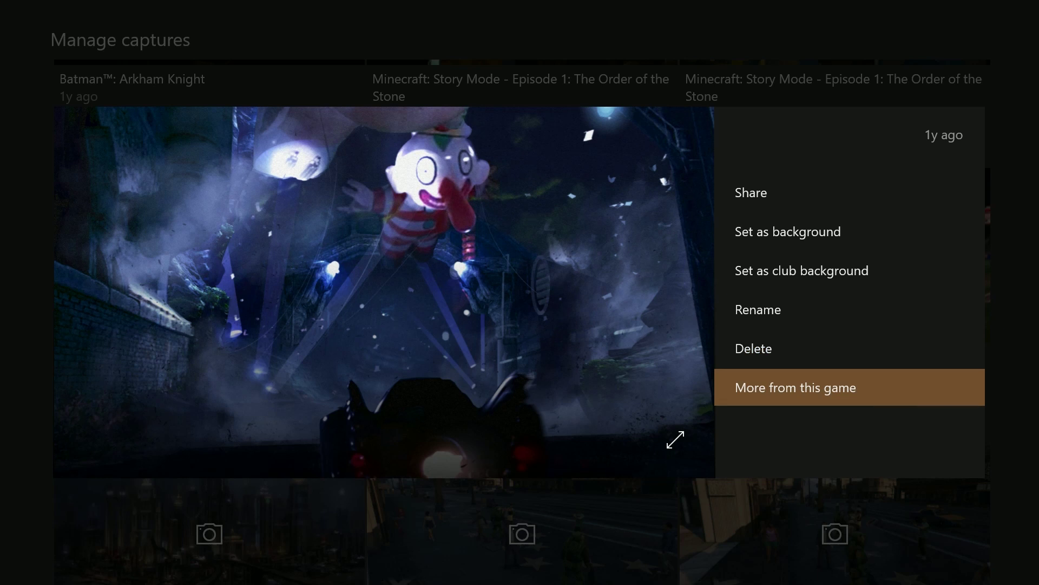
key("Up")
key("Up")
key("Up")
key("Up")
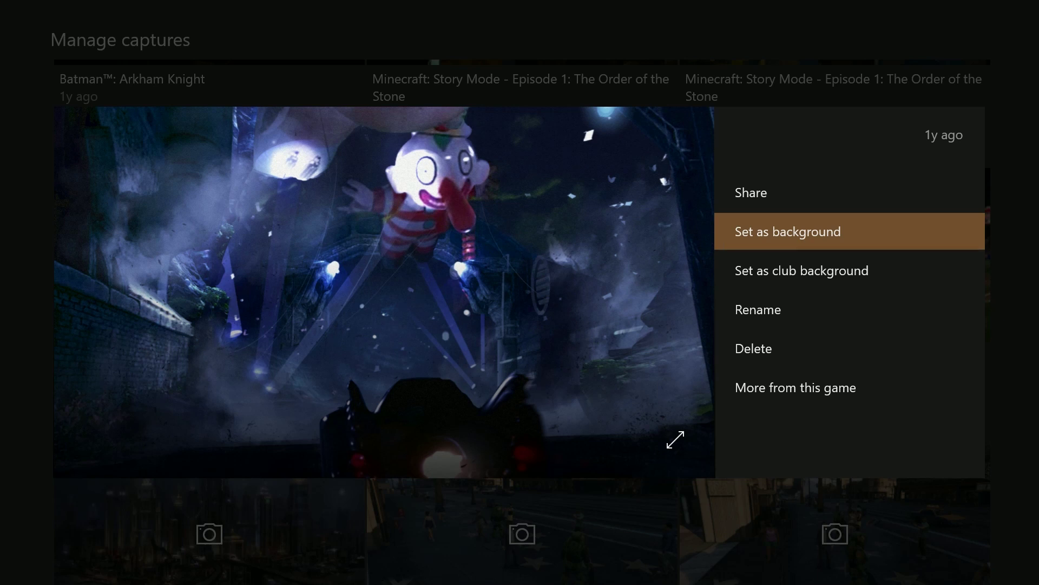
key("Return")
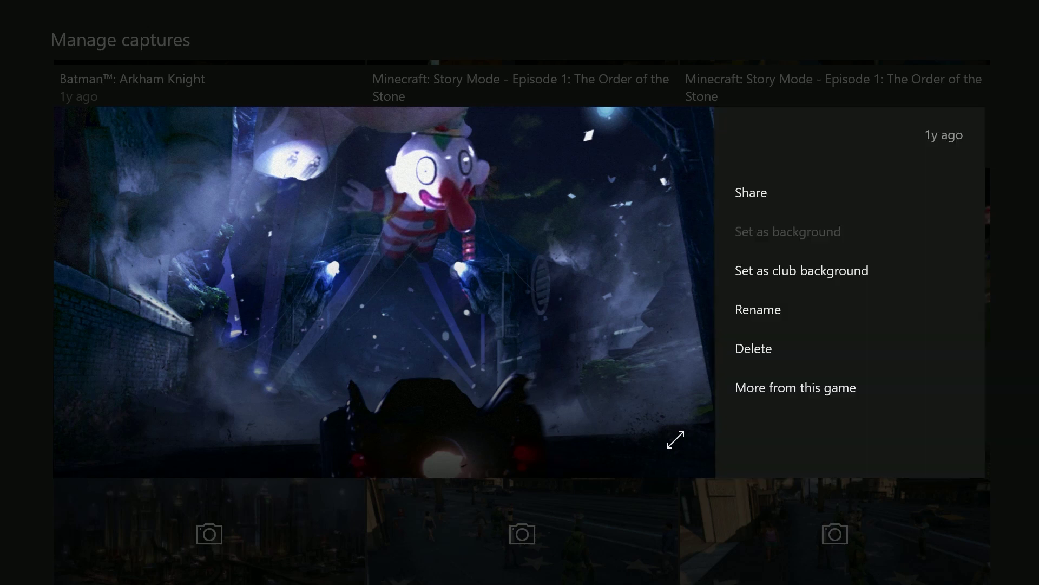
Step: Return to Home and check the screenshot background on the Home and Community pages
key("super")
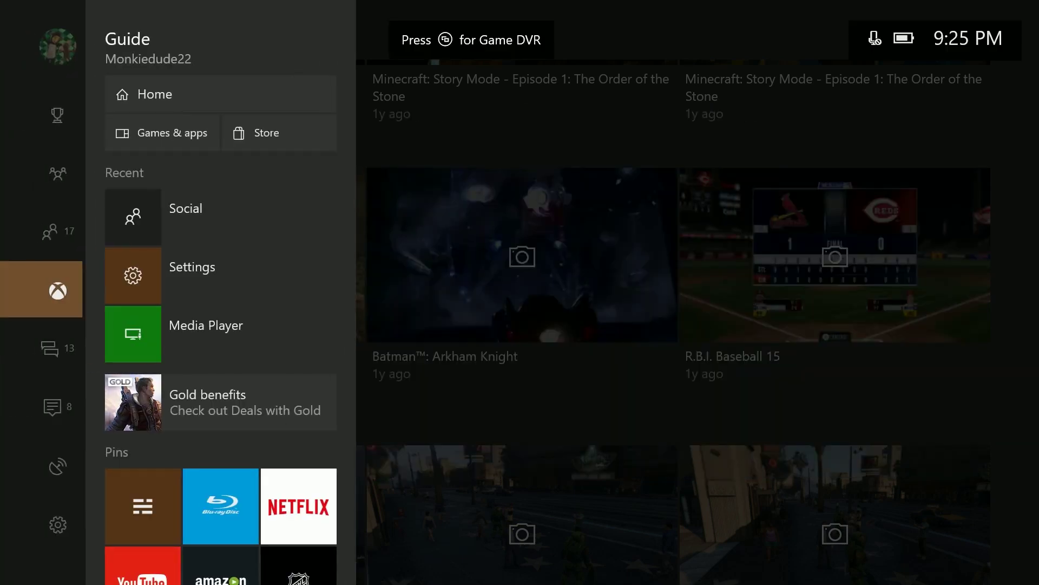
key("Escape")
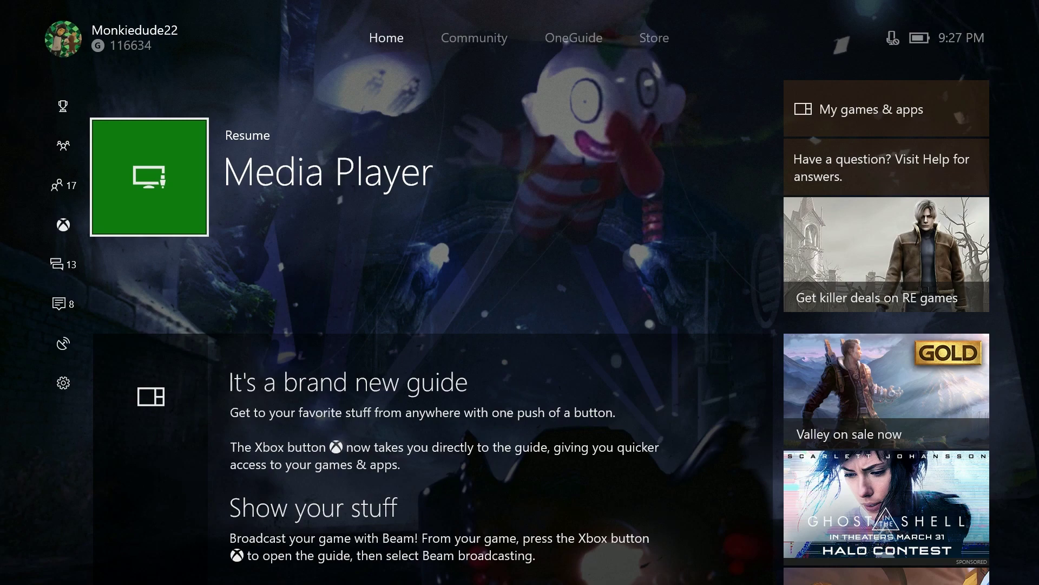
key("Right")
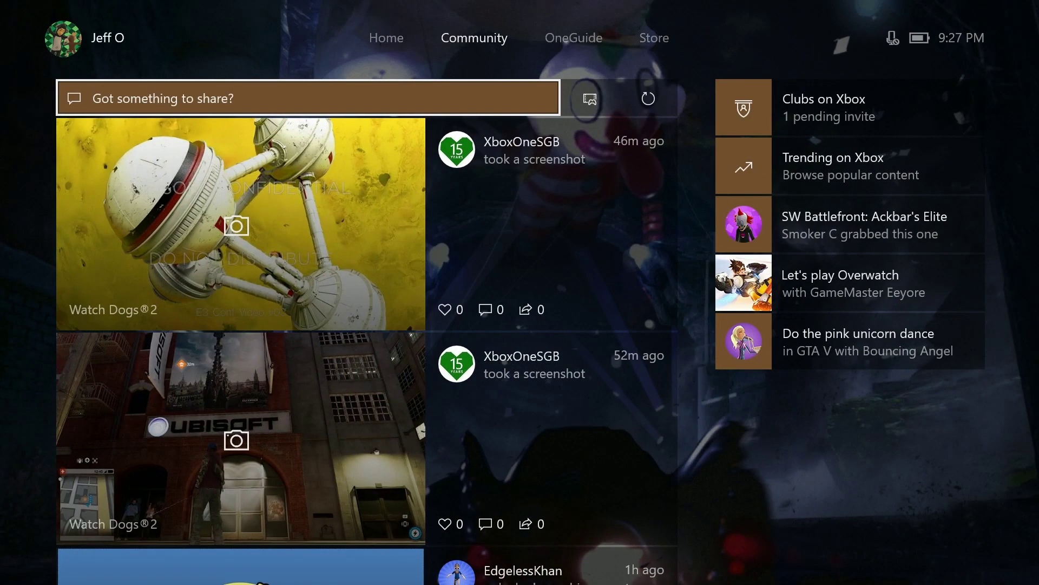
key("Right")
key("super")
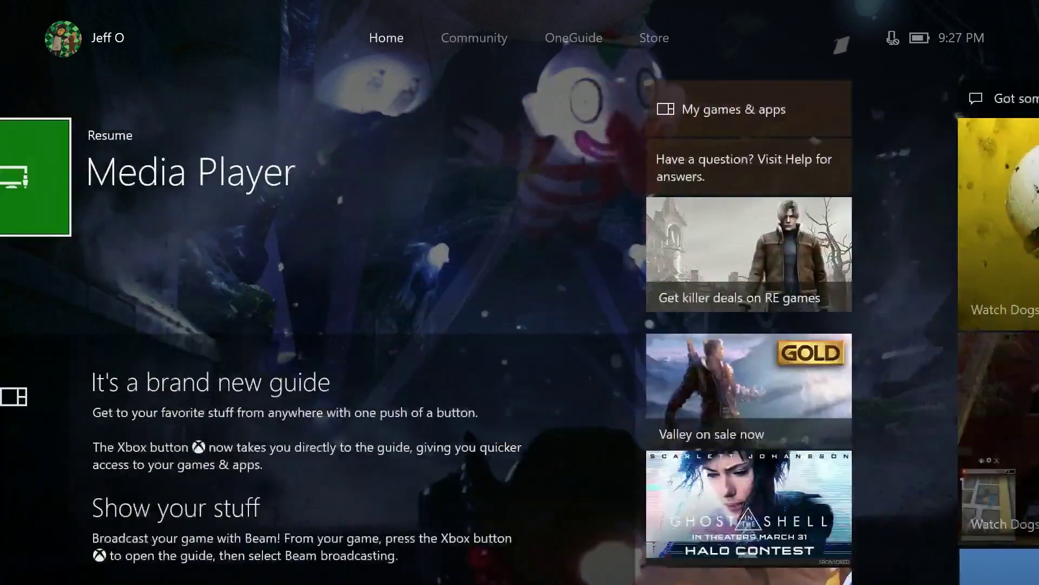